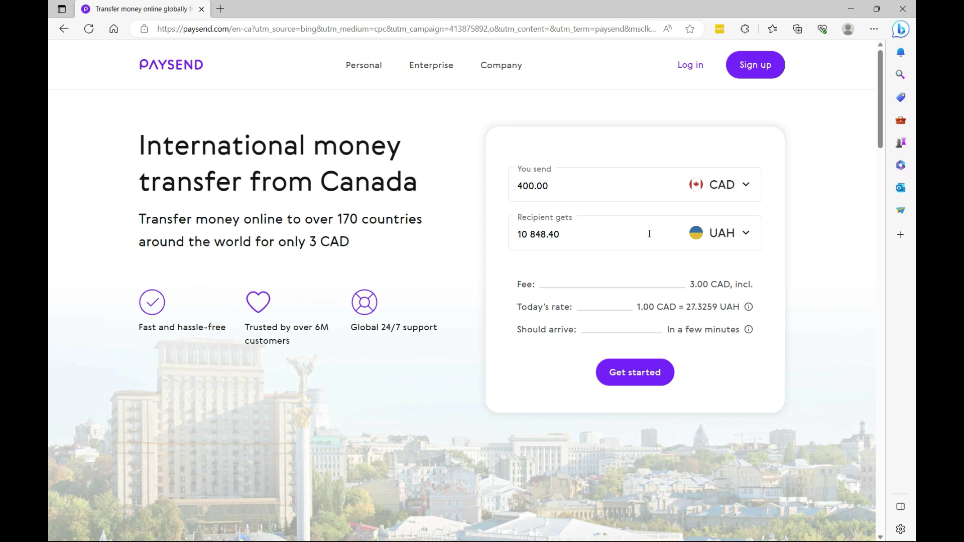
# Switch the destination from UAH to Jamaica, quoting 400 CAD as 45 179.56 JMD
pyautogui.click(741, 229)
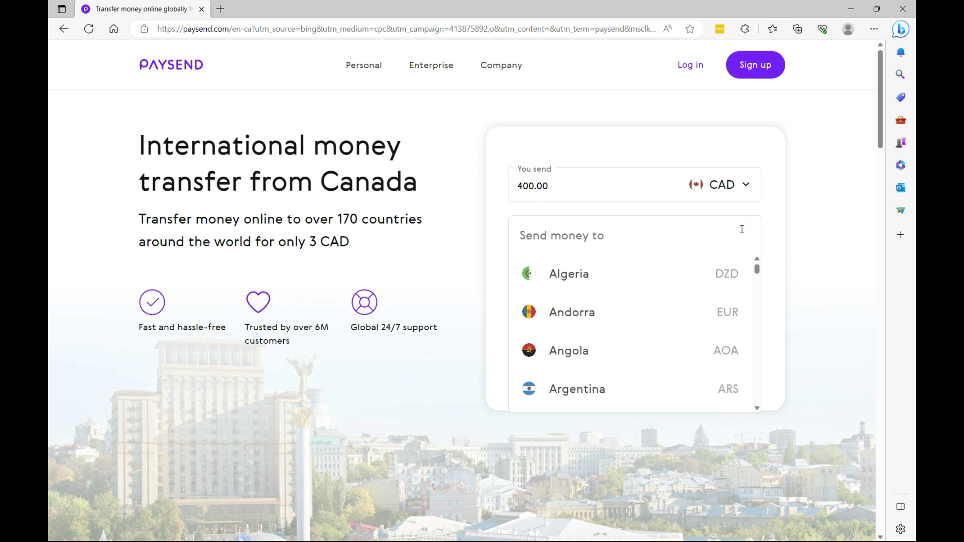
pyautogui.write('d')
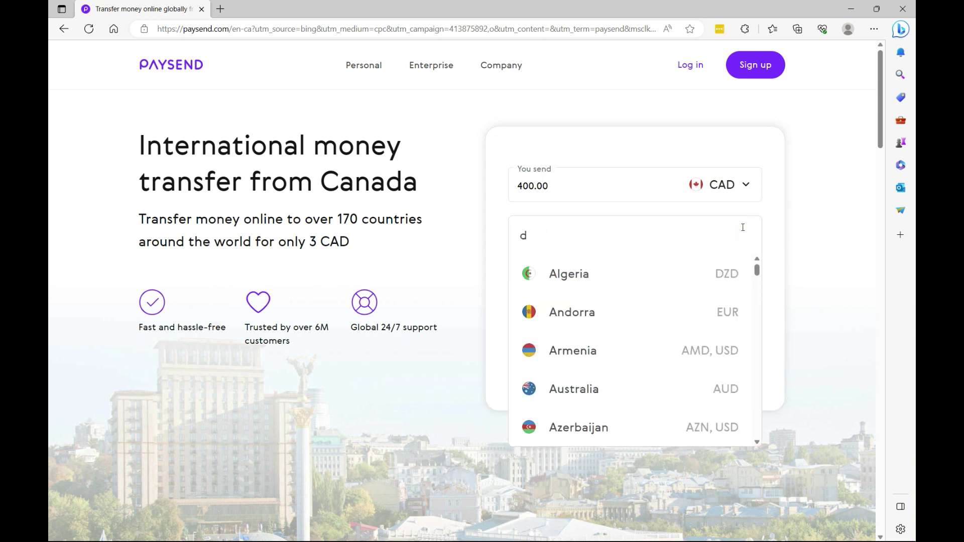
pyautogui.press('BackSpace')
pyautogui.write('j')
pyautogui.click(665, 275)
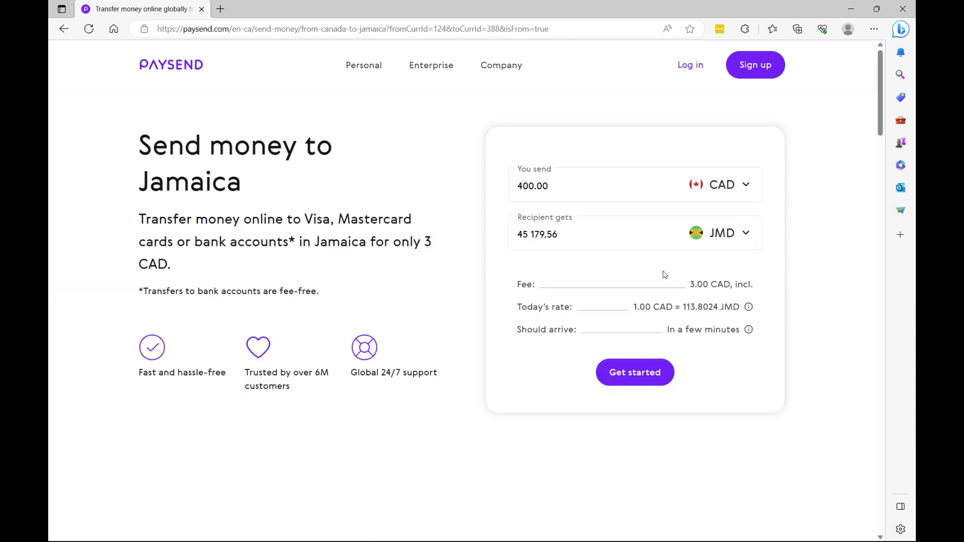
# Start sign-up and submit the mobile number, name and date of birth
pyautogui.click(749, 69)
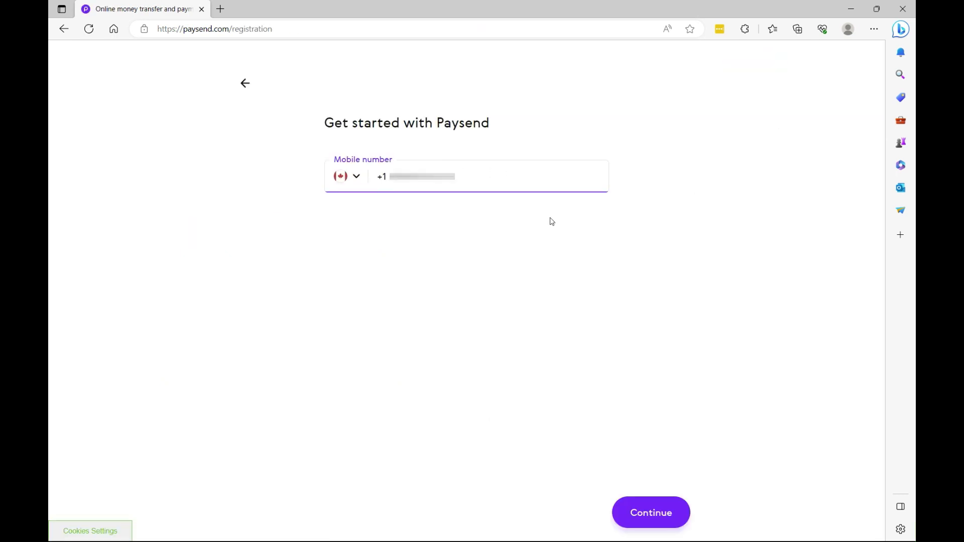
pyautogui.click(658, 511)
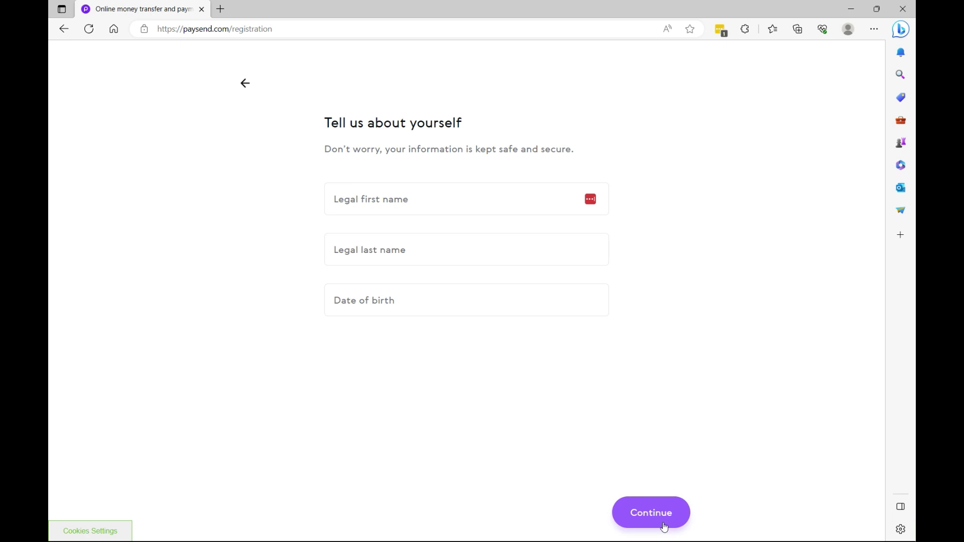
pyautogui.click(647, 508)
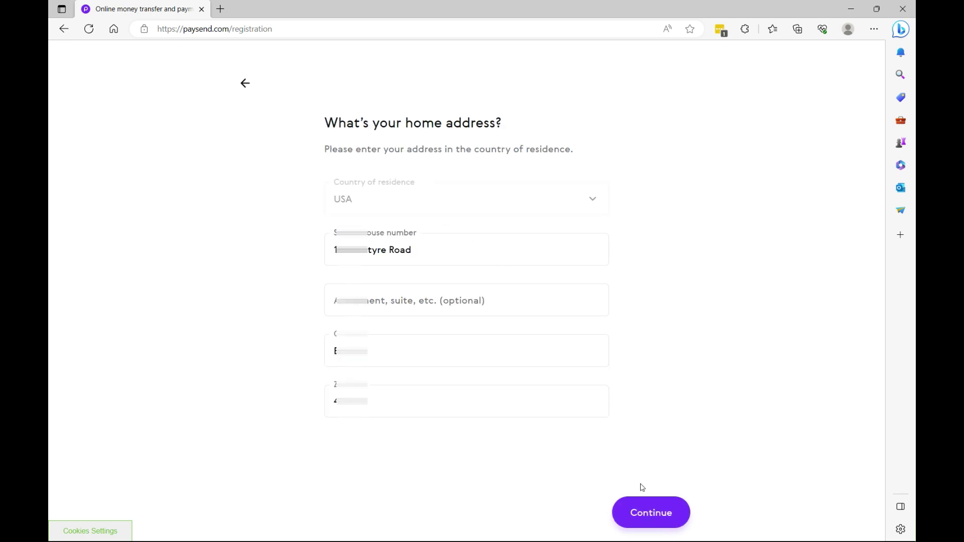
# Submit the USA home address and the email address filled from the saved suggestion
pyautogui.click(647, 513)
pyautogui.click(394, 249)
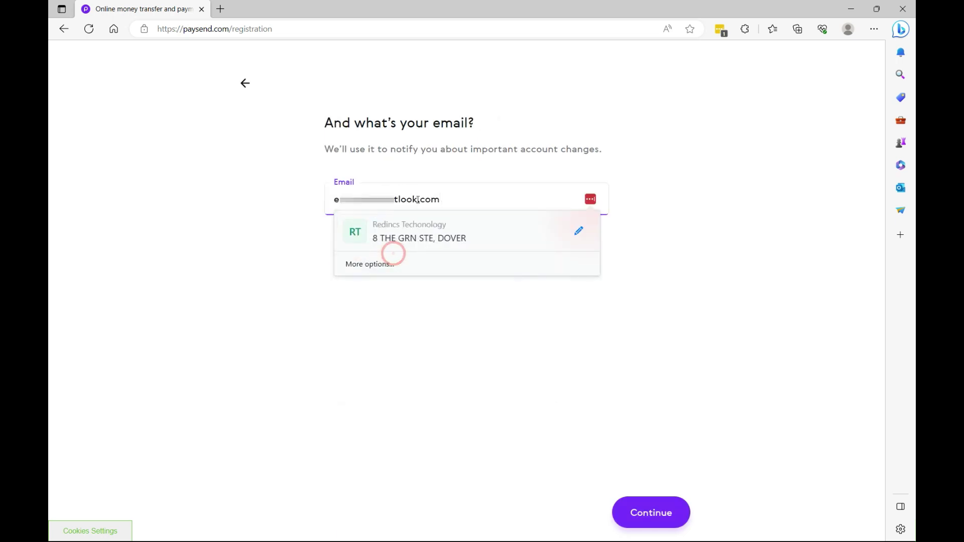
pyautogui.click(812, 190)
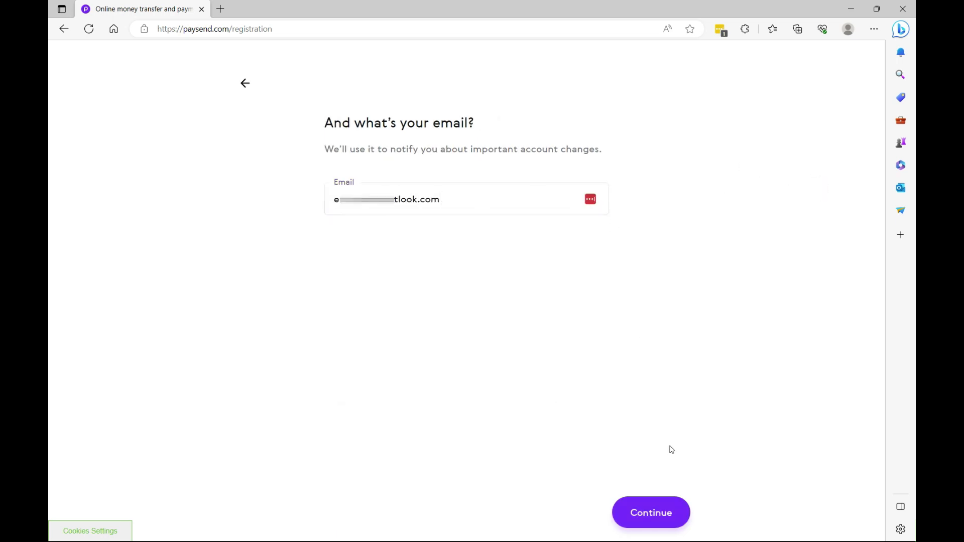
pyautogui.click(648, 504)
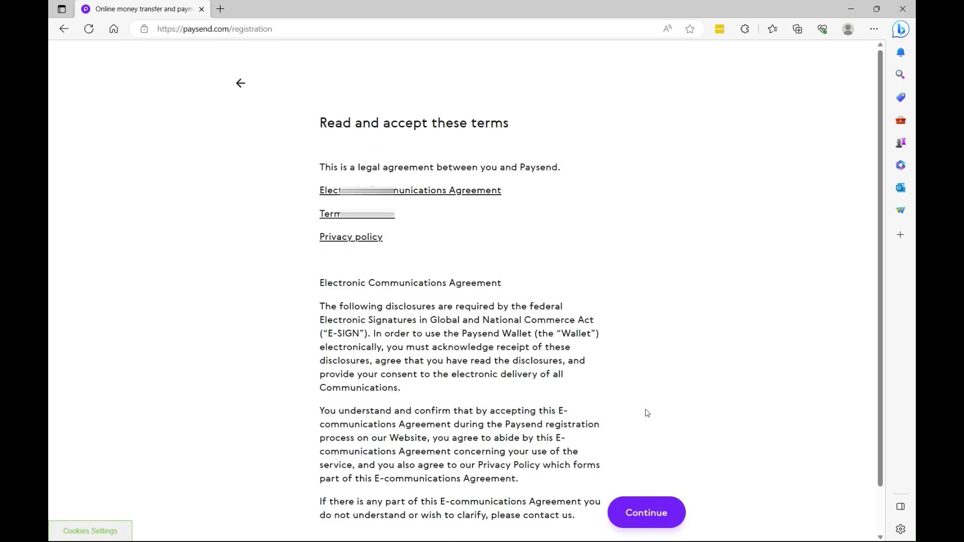
# Review the terms and agree to the ESIGN agreement and the Terms of Service and Privacy Policy
pyautogui.scroll(-1, 645, 412)
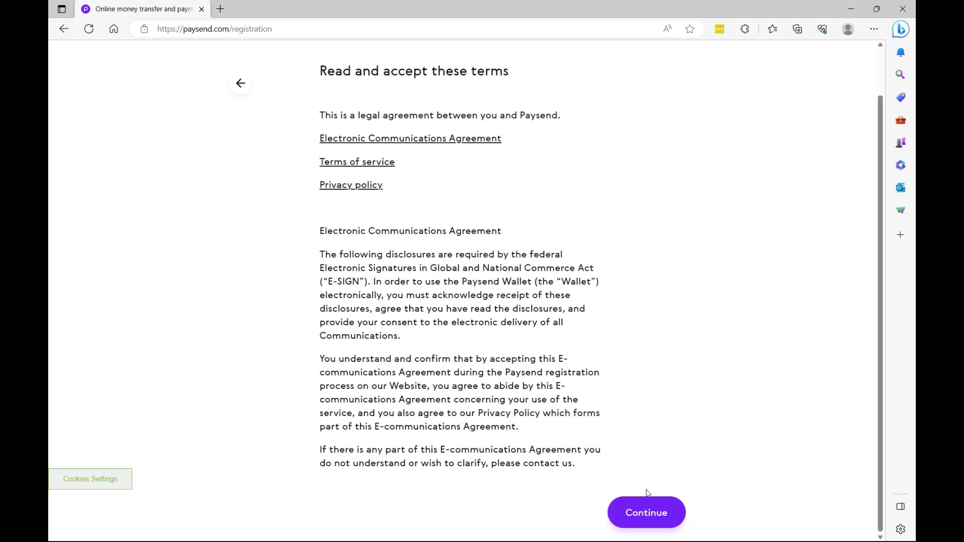
pyautogui.click(648, 511)
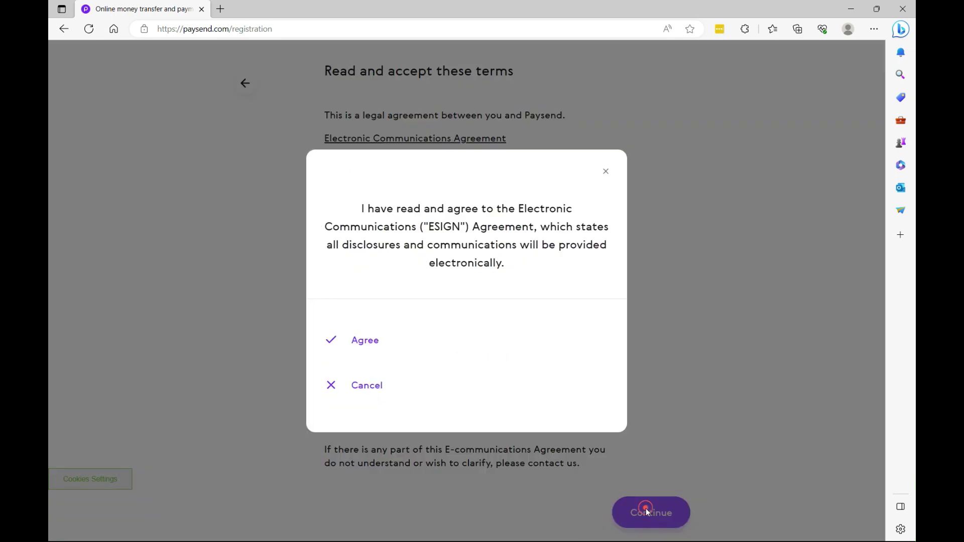
pyautogui.click(378, 350)
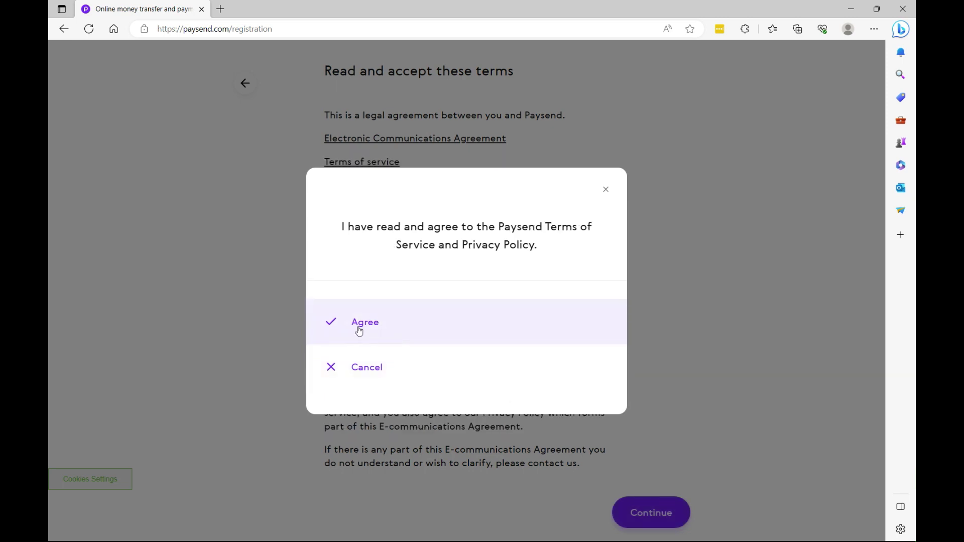
pyautogui.click(359, 331)
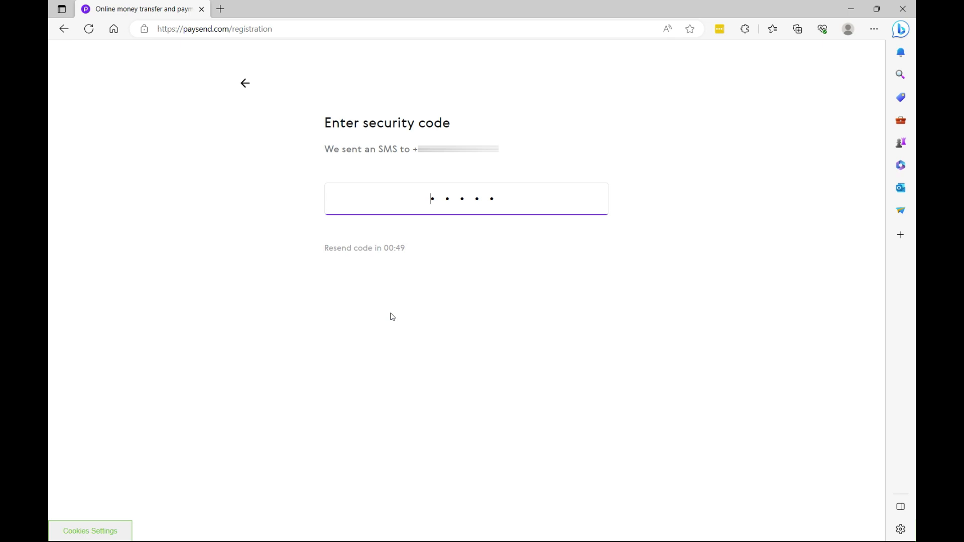
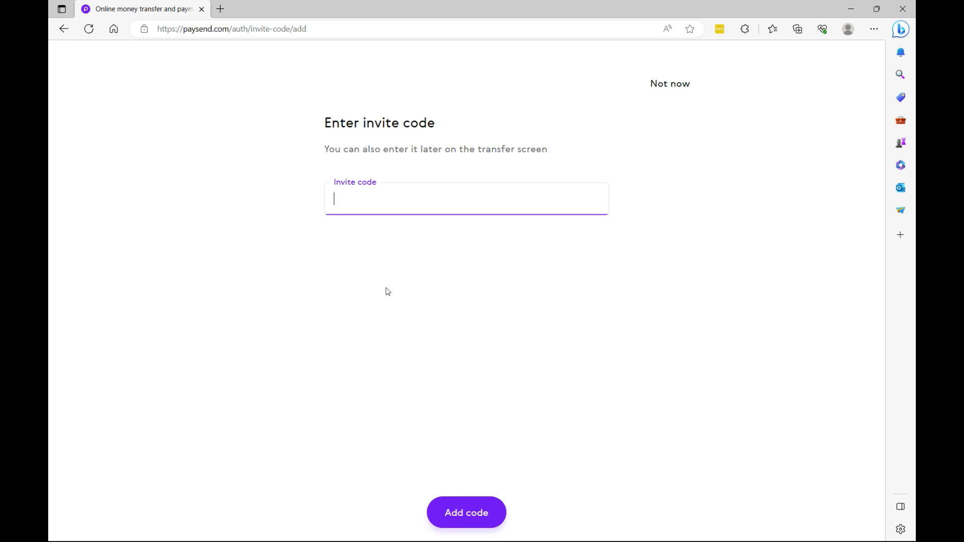
# Enter the texted security code and skip the invite code to reach the Transfers page
pyautogui.click(666, 92)
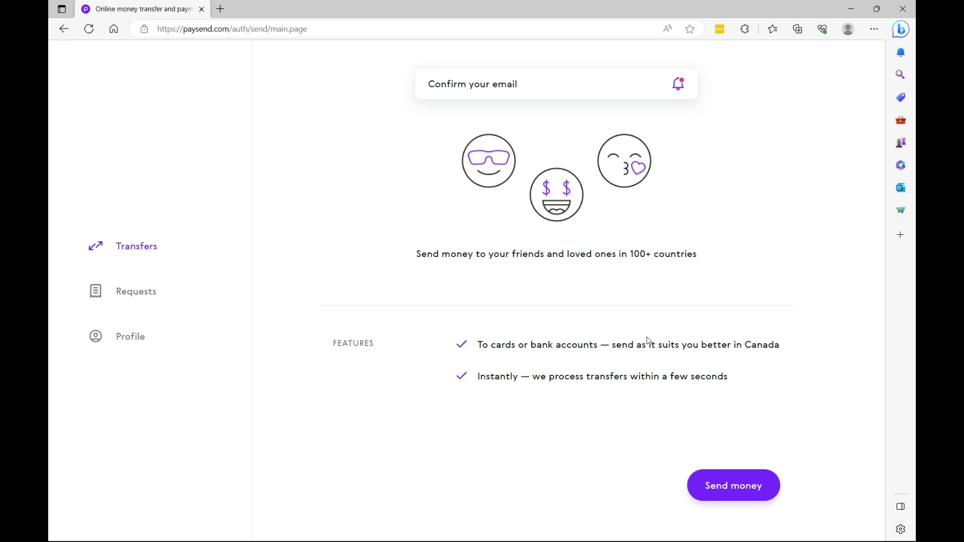
# Start a new transfer and review and accept the updated Terms of Use and Privacy Policy
pyautogui.click(721, 483)
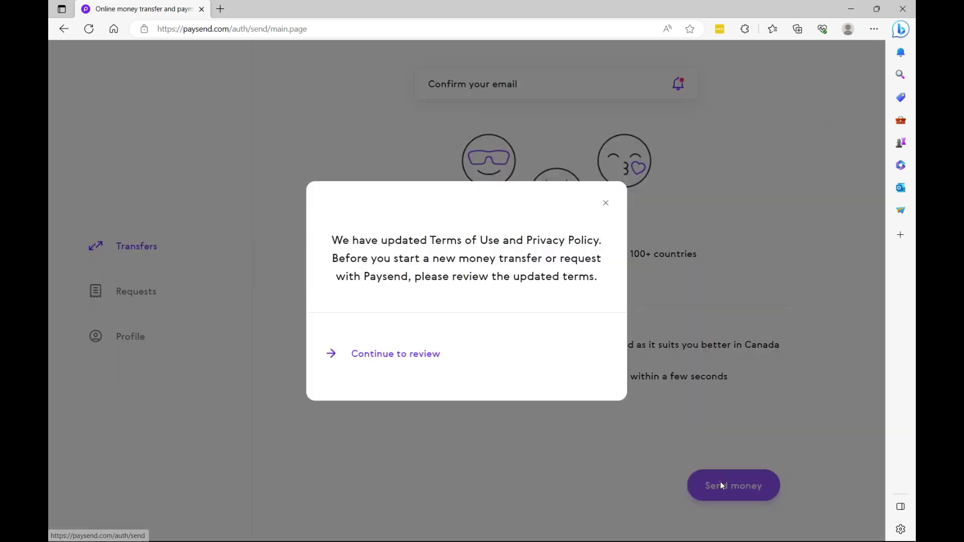
pyautogui.click(374, 355)
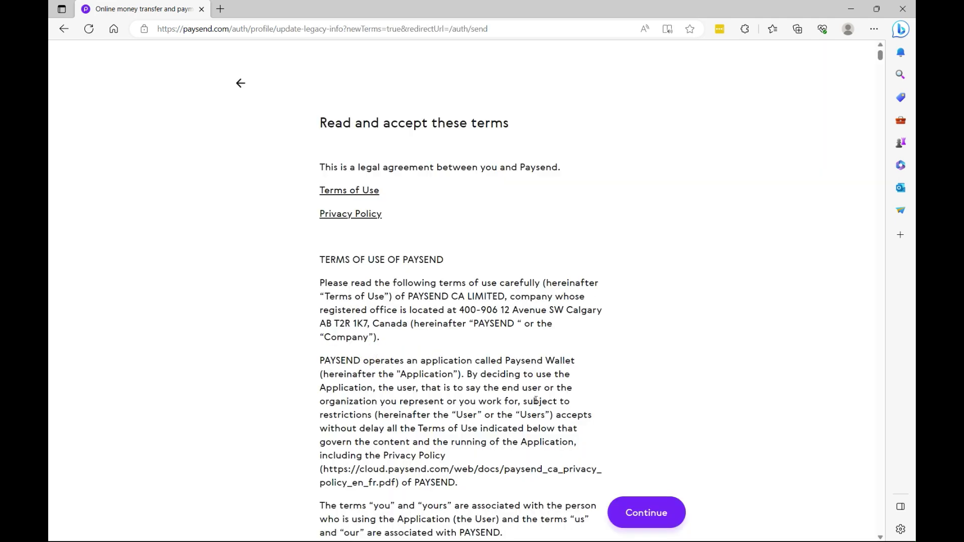
pyautogui.scroll(-7, 563, 408)
pyautogui.scroll(-20, 563, 408)
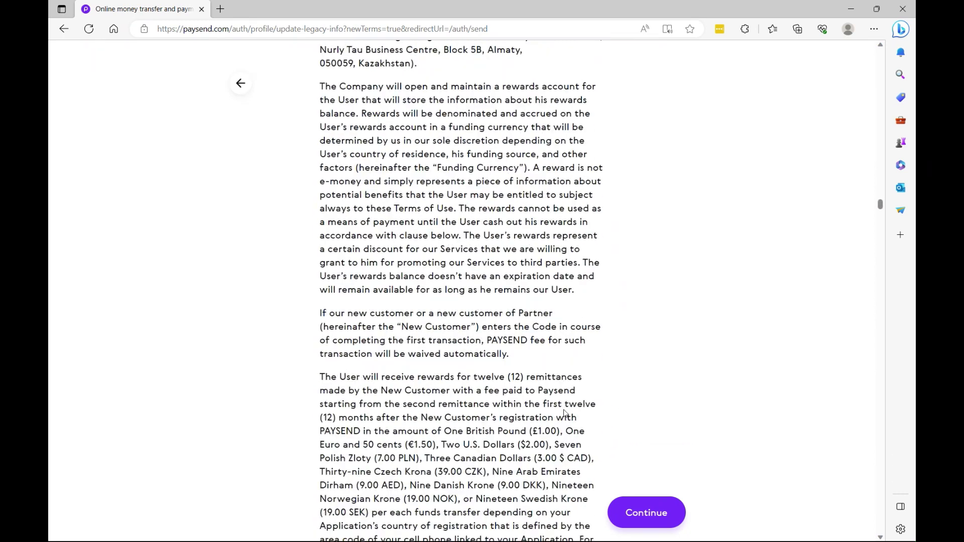
pyautogui.click(643, 513)
pyautogui.click(365, 331)
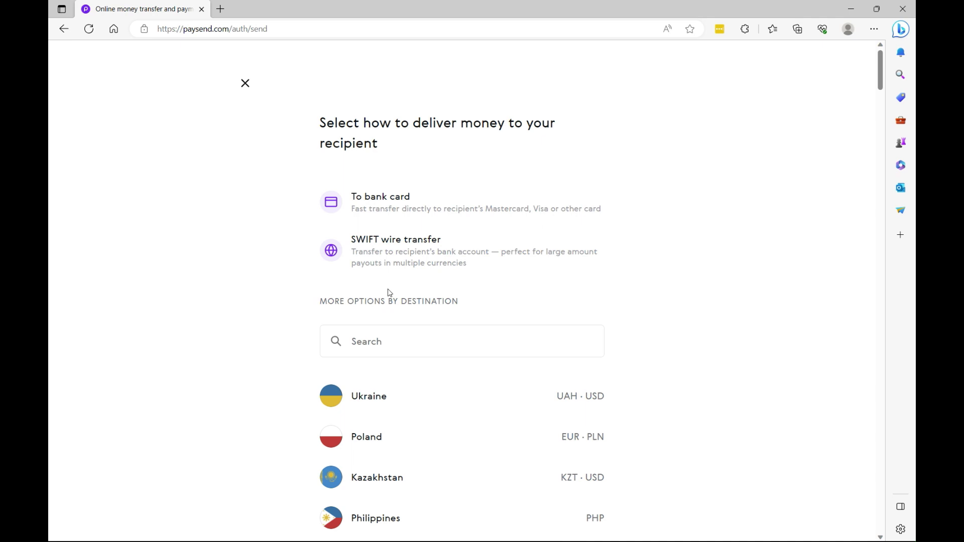
# Search for and select Jamaica as the recipient country, with delivery to a bank card
pyautogui.click(366, 341)
pyautogui.write('j')
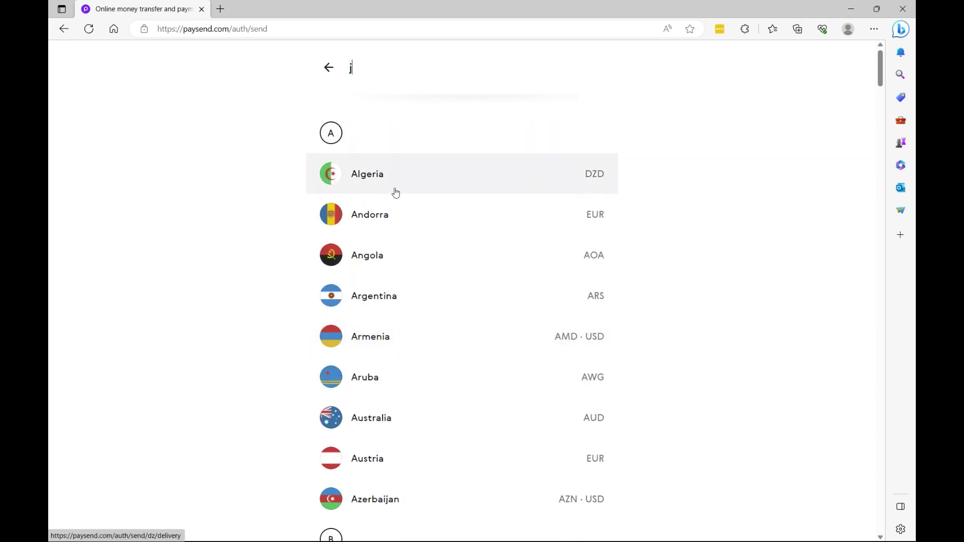
pyautogui.click(375, 257)
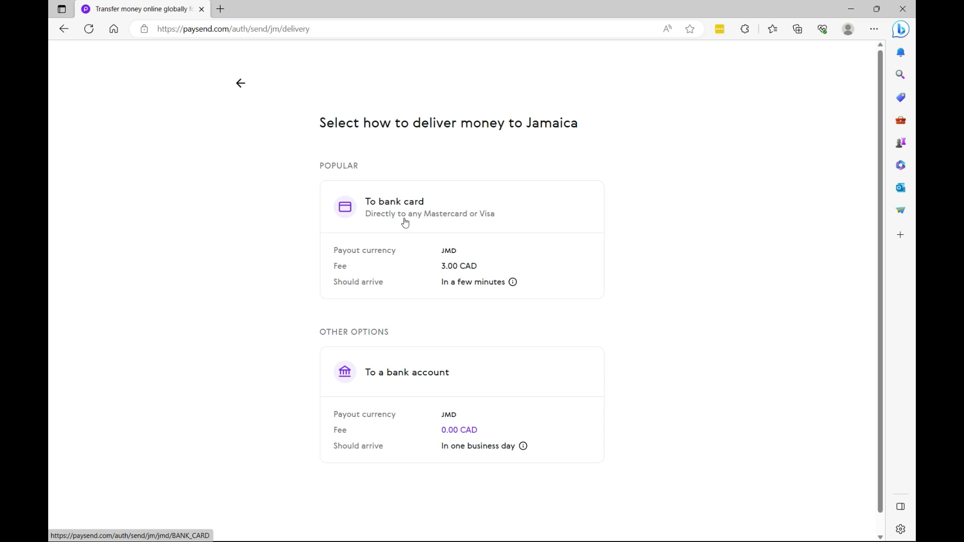
pyautogui.click(415, 250)
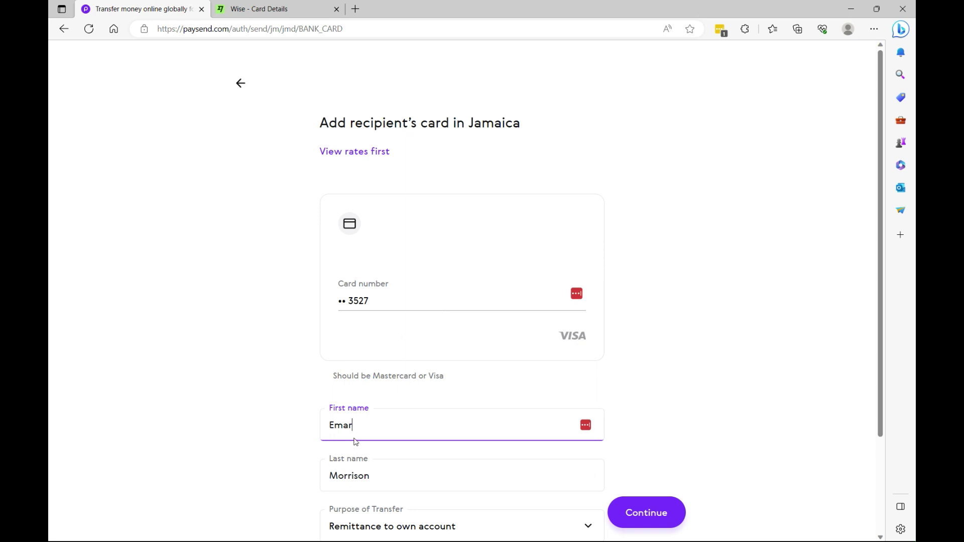
# Submit the recipient's Visa card, names, purpose 'Remittance to own account' and relationship
pyautogui.scroll(-2, 390, 475)
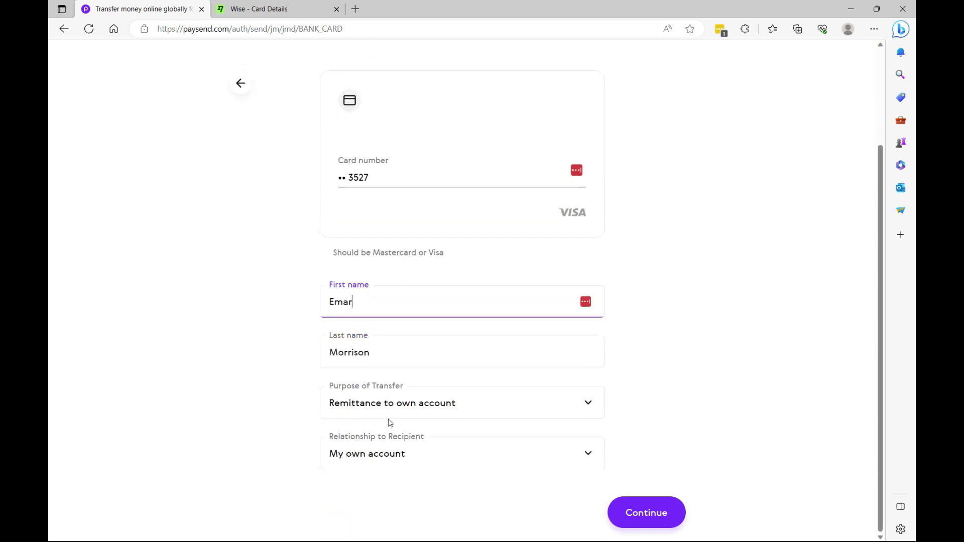
pyautogui.click(655, 515)
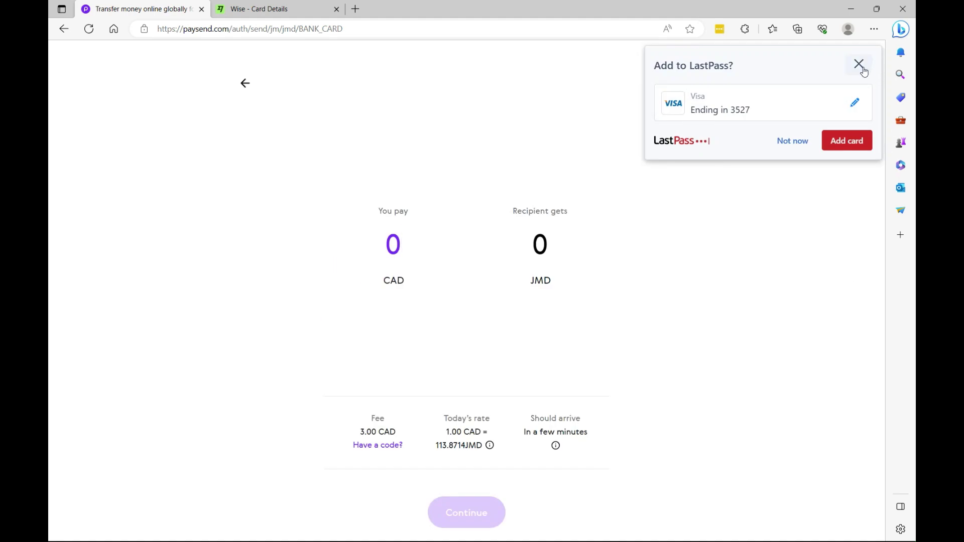
# Dismiss the LastPass prompt and set the payment to 10 CAD, delivering 797.10 JMD
pyautogui.click(858, 64)
pyautogui.click(403, 244)
pyautogui.write('10')
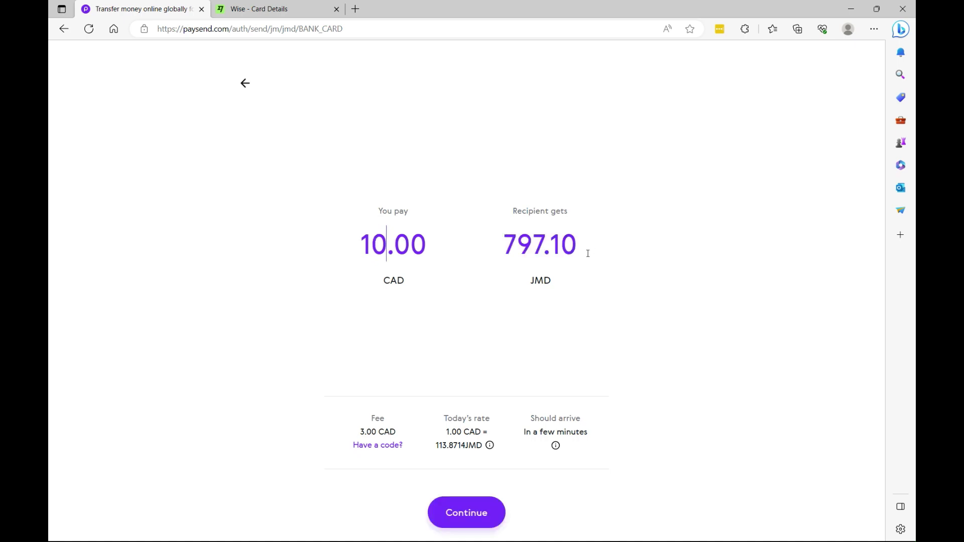
pyautogui.click(466, 512)
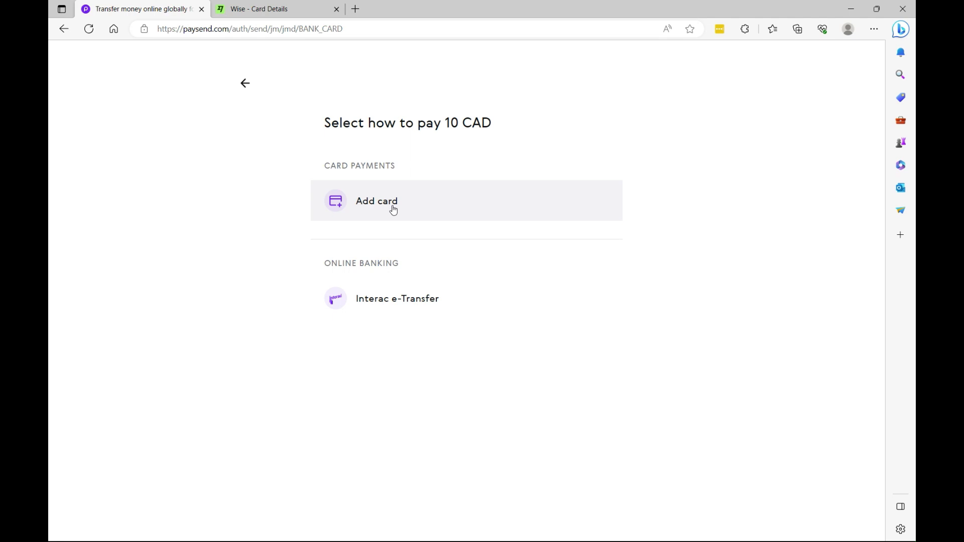
# Add a Canadian Visa card with autofilled number, expiry and CVC, and submit it
pyautogui.click(394, 210)
pyautogui.click(383, 266)
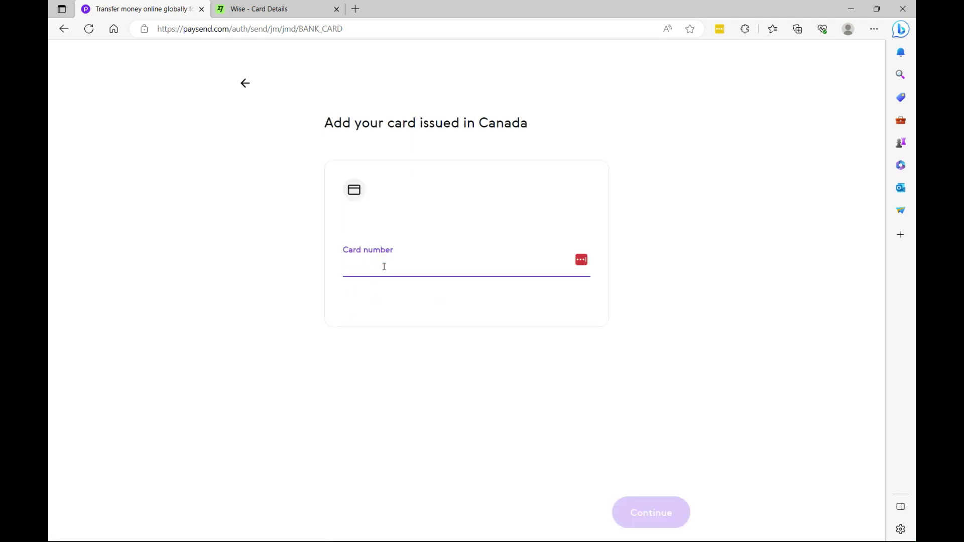
pyautogui.click(480, 301)
pyautogui.click(572, 365)
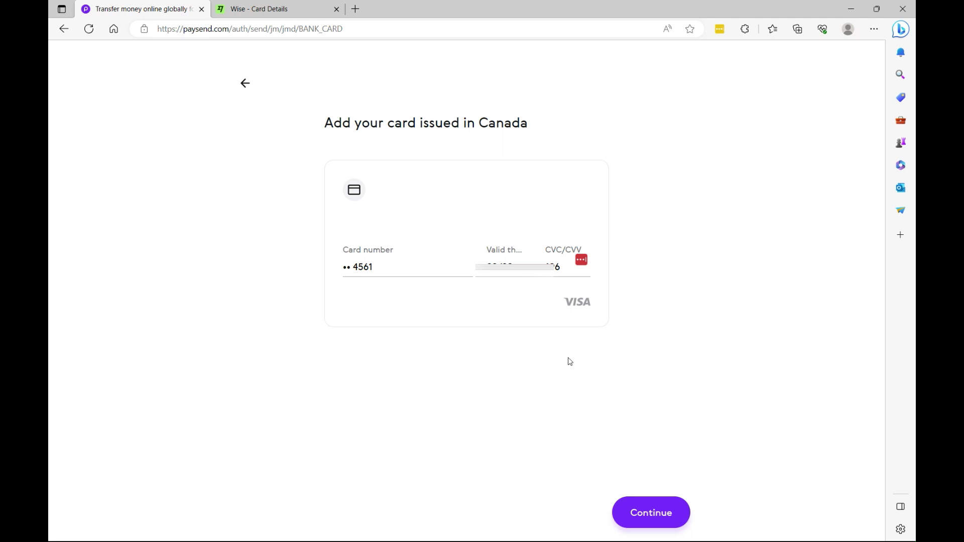
pyautogui.click(649, 512)
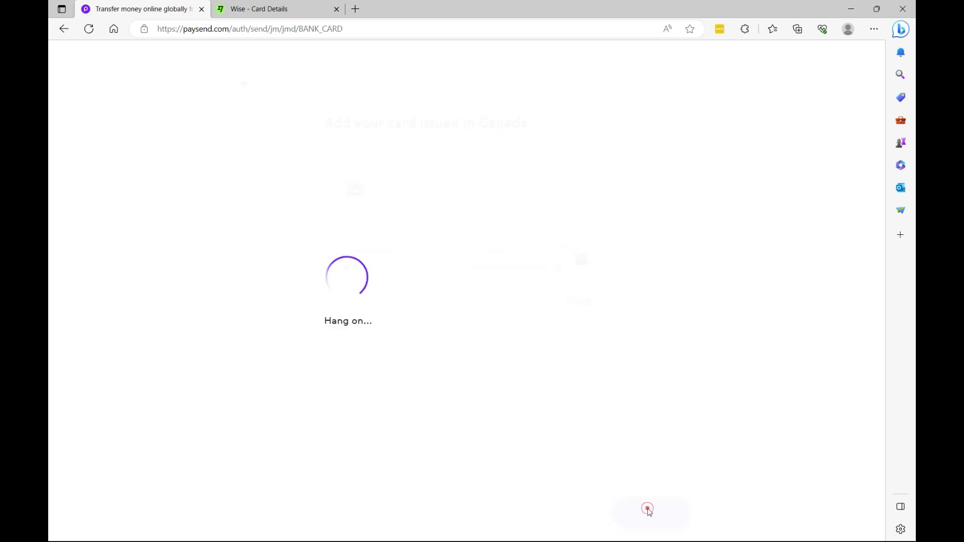